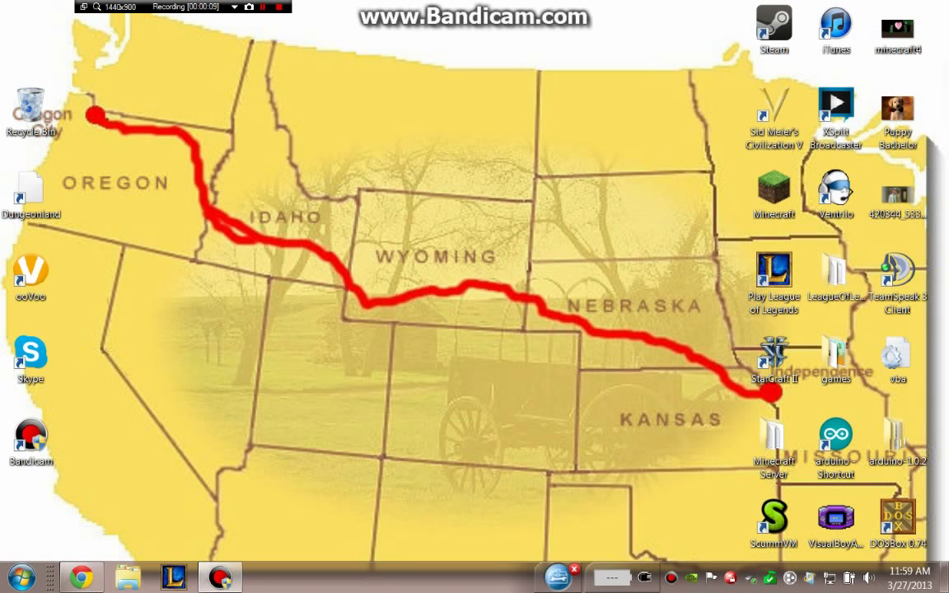
# Switch to Chrome and download the Win32 installer of DOSBox 0.74 from the DOSBox download page
pyautogui.click(82, 577)
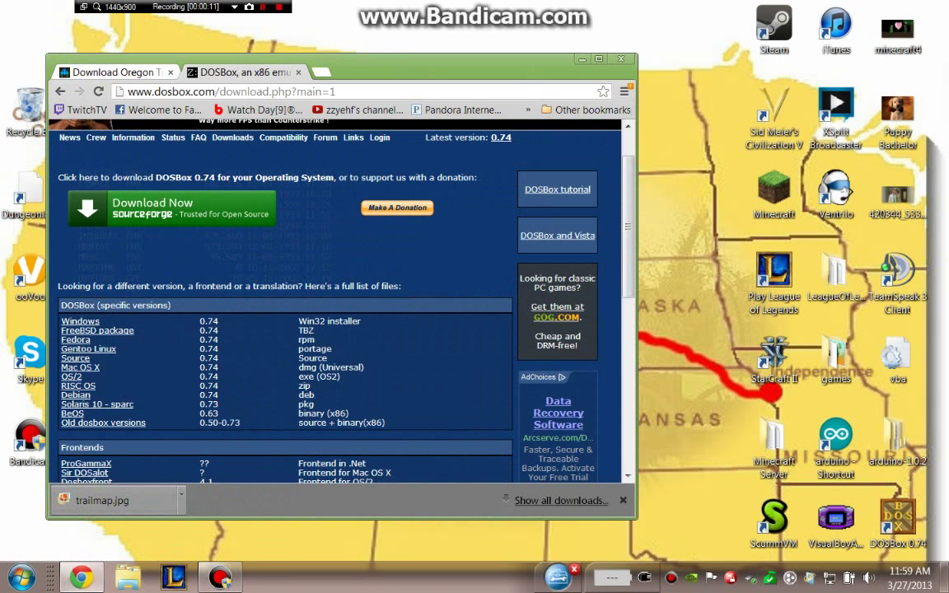
pyautogui.hotkey('ctrl', 'Tab')
pyautogui.hotkey('ctrl', 'Tab')
pyautogui.hotkey('ctrl', 'Tab')
pyautogui.hotkey('ctrl', 'Tab')
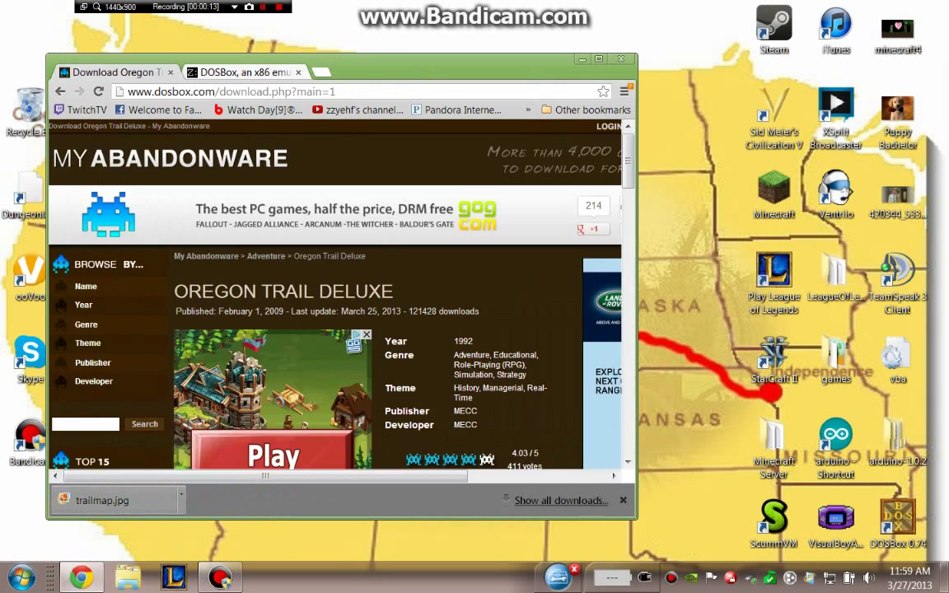
pyautogui.scroll(1, 333, 301)
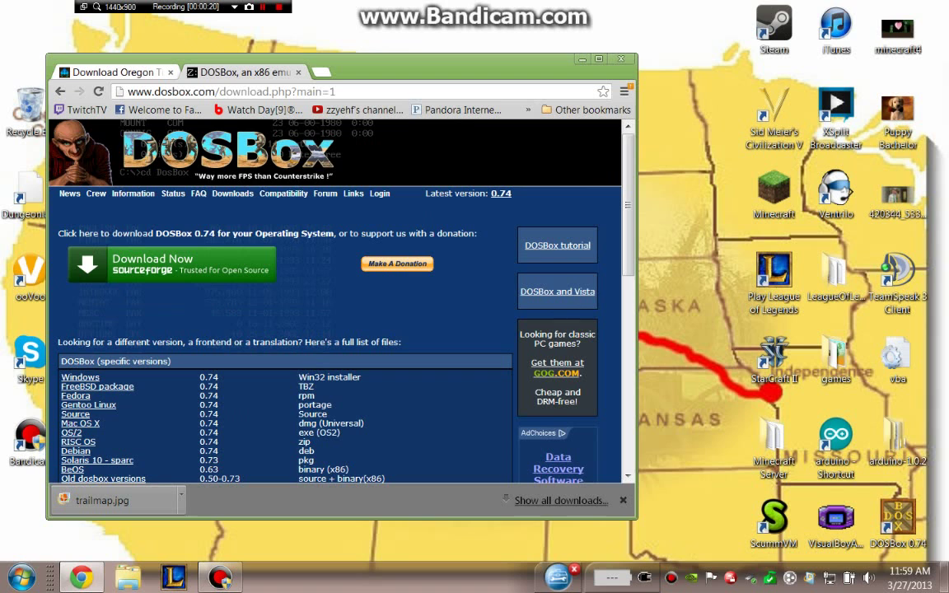
pyautogui.scroll(-5, 341, 296)
pyautogui.scroll(2, 341, 296)
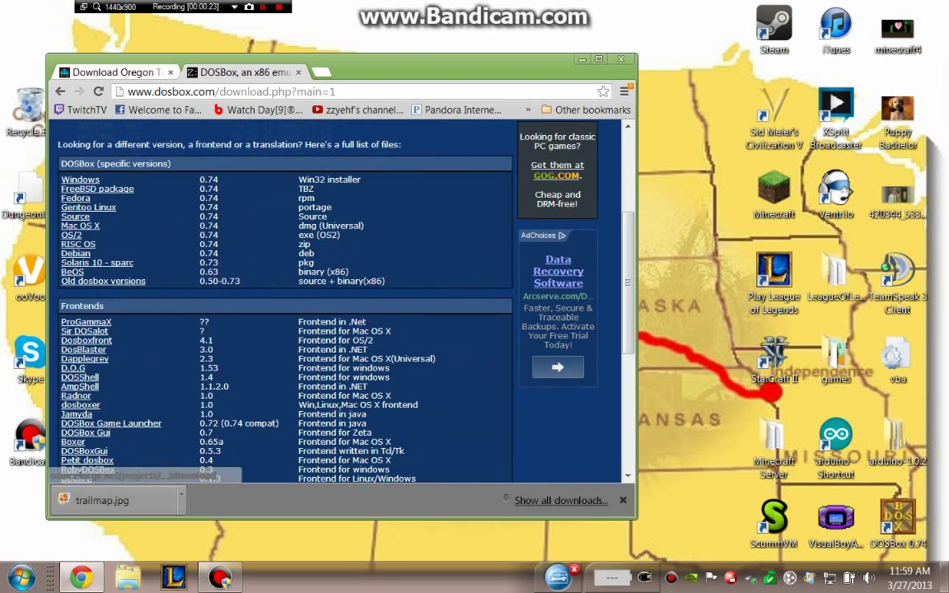
pyautogui.click(79, 180)
pyautogui.scroll(-3, 341, 296)
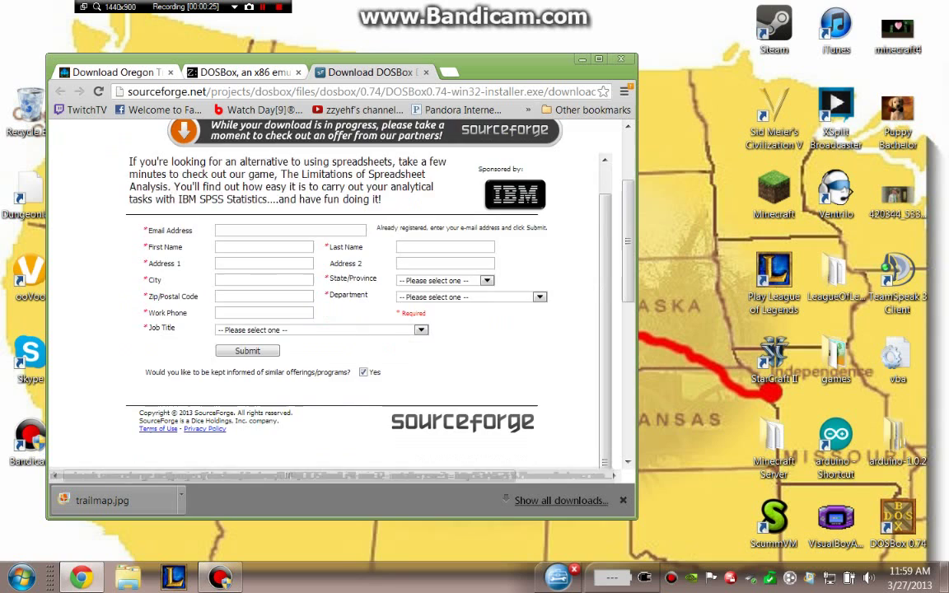
pyautogui.scroll(3, 341, 297)
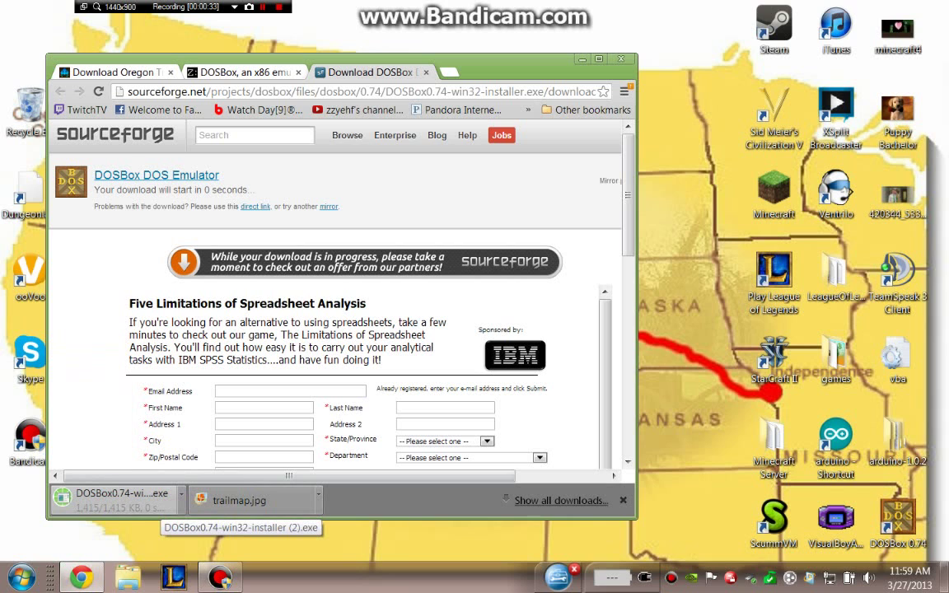
pyautogui.click(159, 504)
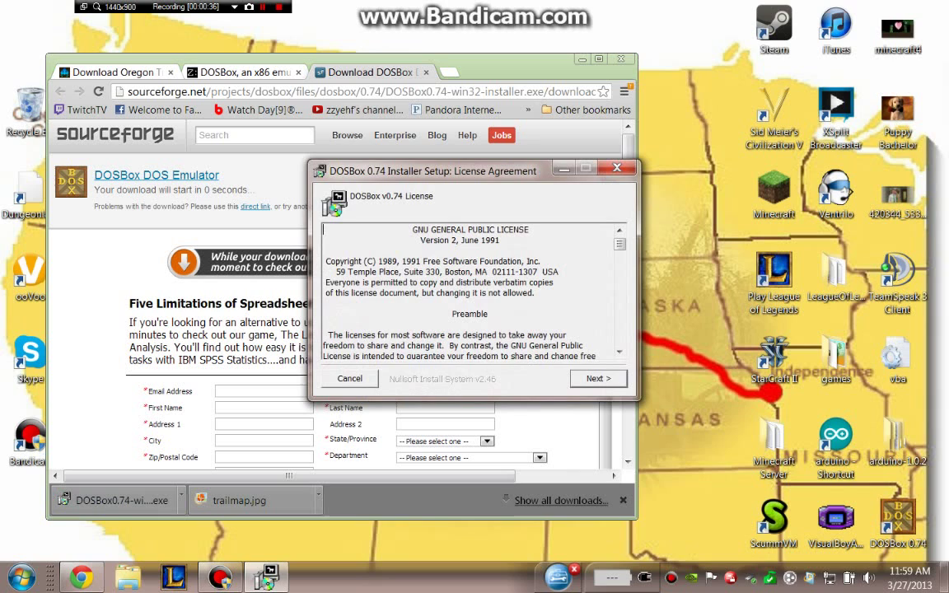
pyautogui.click(598, 379)
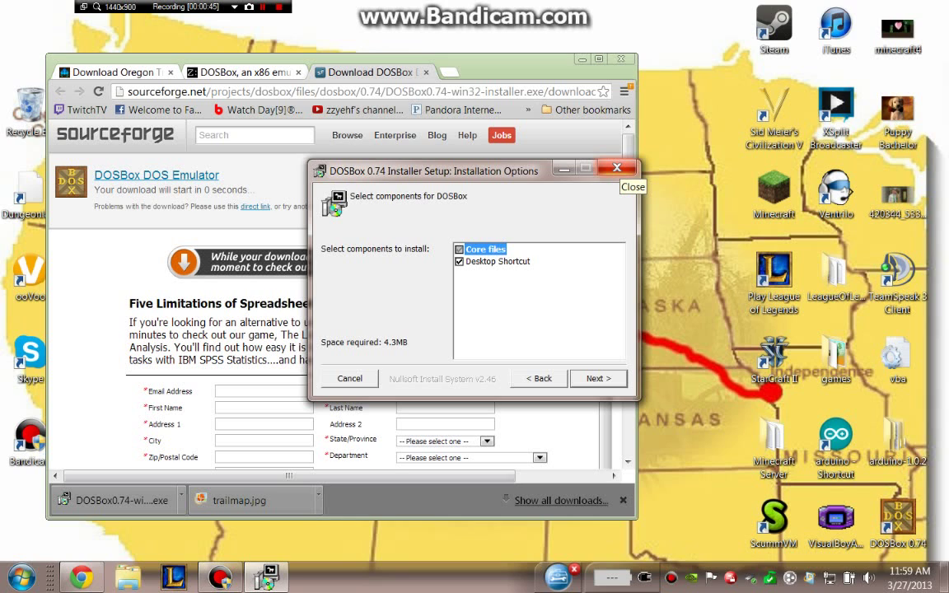
pyautogui.click(618, 168)
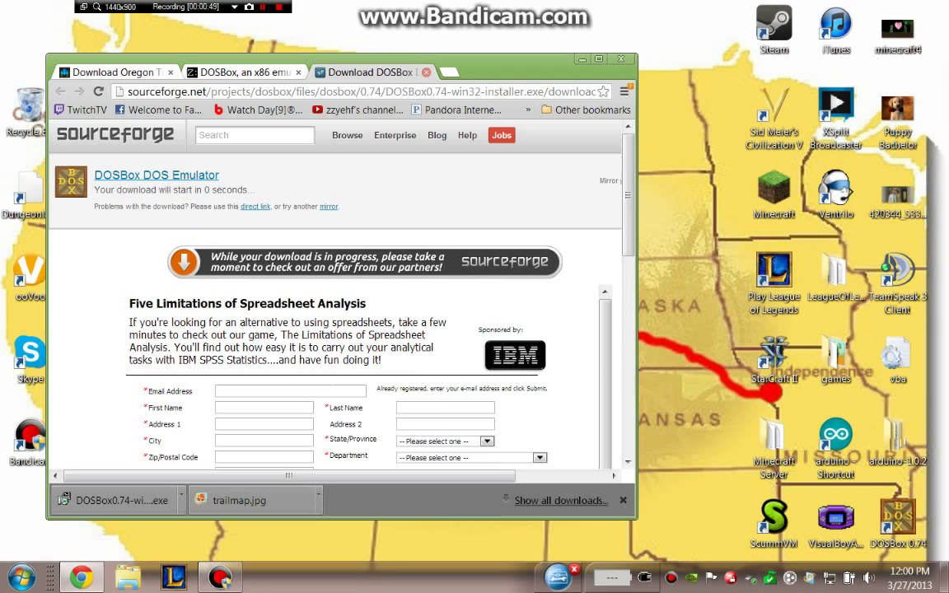
# Close the SourceForge page and download Oregon Trail Deluxe from its My Abandonware page
pyautogui.click(425, 72)
pyautogui.click(117, 73)
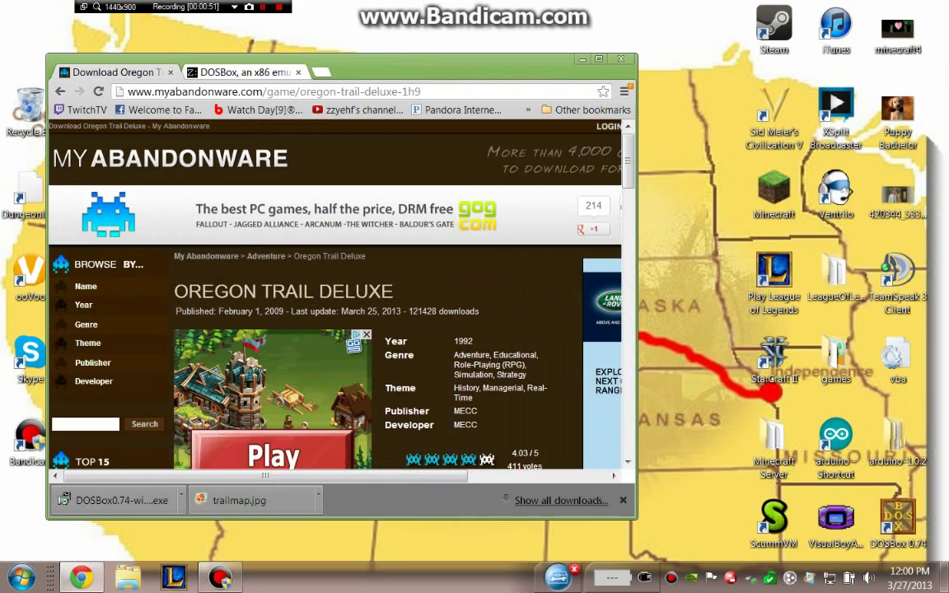
pyautogui.scroll(-20, 334, 294)
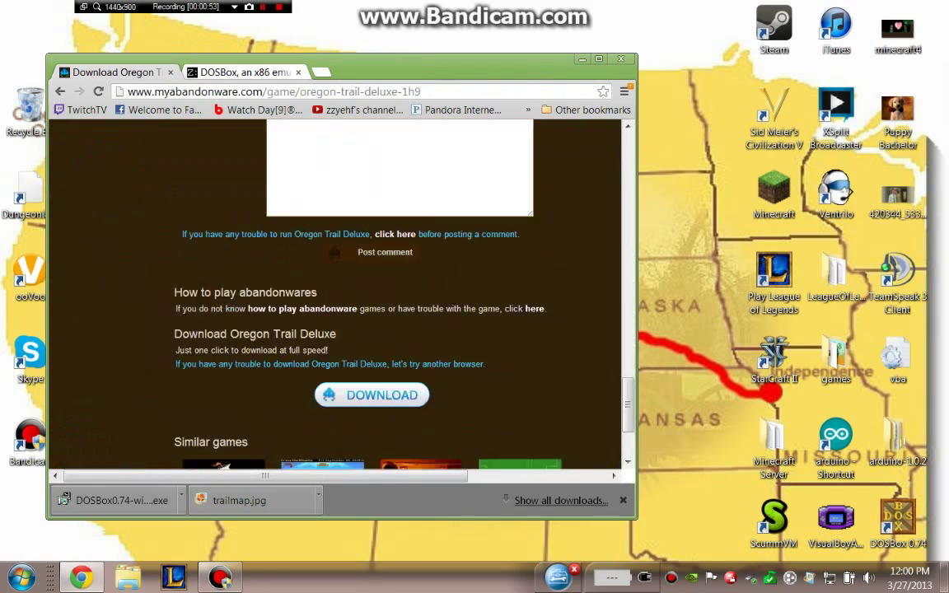
pyautogui.scroll(12, 335, 294)
pyautogui.scroll(10, 334, 297)
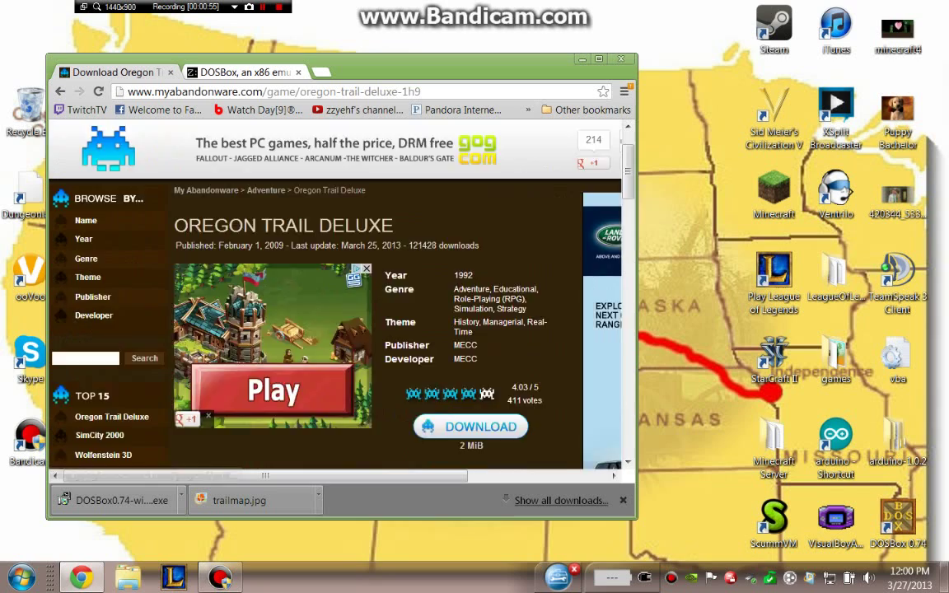
pyautogui.scroll(-10, 333, 297)
pyautogui.scroll(-10, 334, 296)
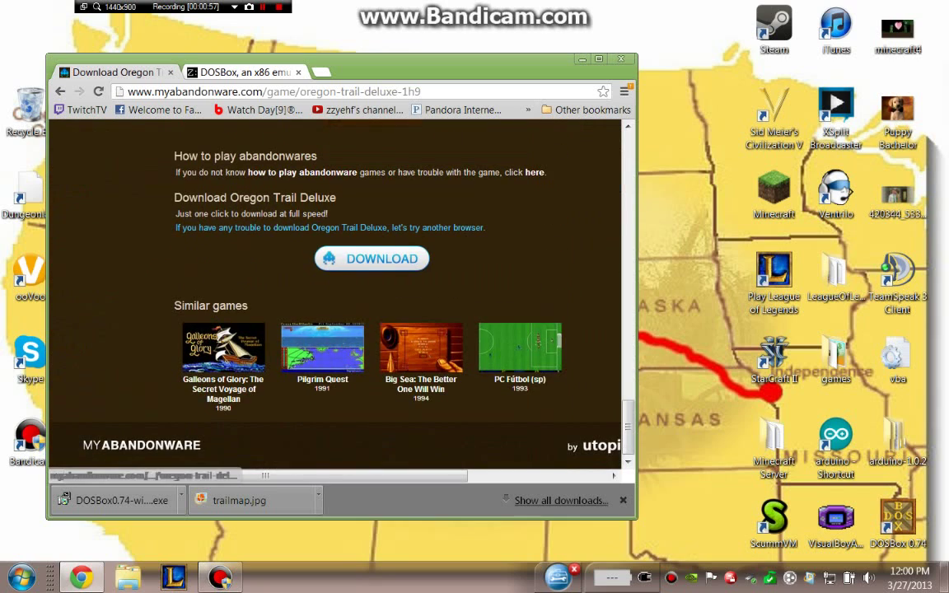
pyautogui.scroll(8, 333, 296)
pyautogui.scroll(-8, 334, 296)
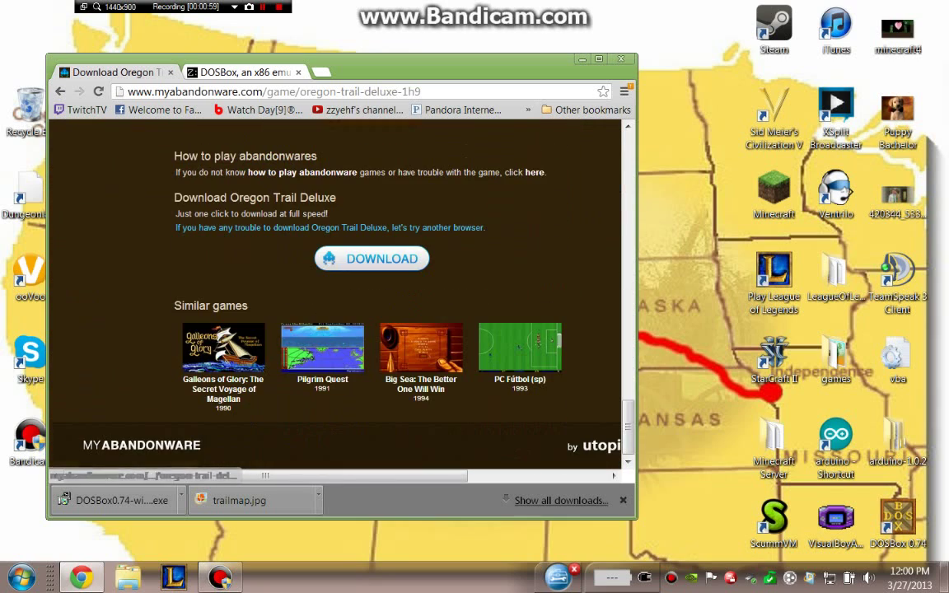
pyautogui.scroll(10, 334, 296)
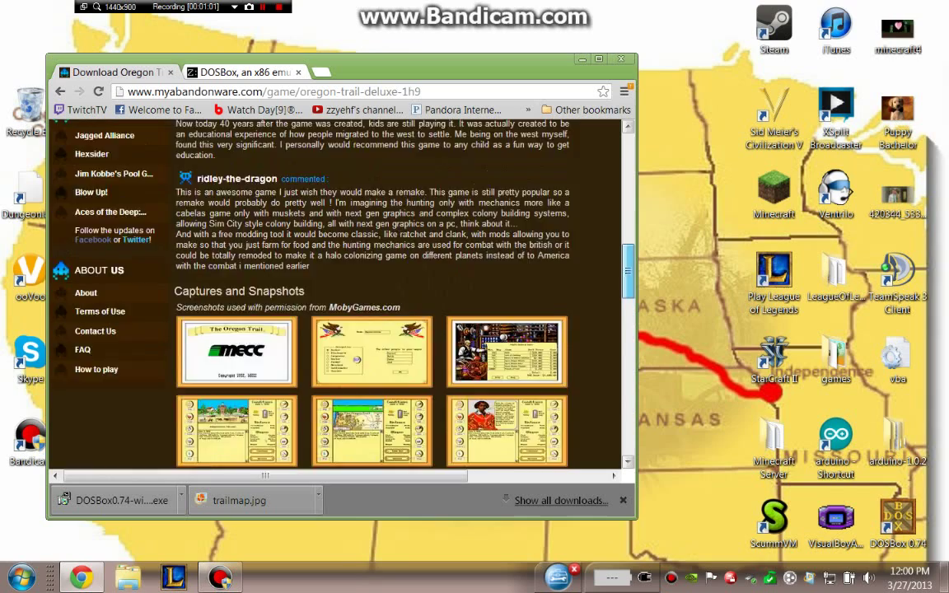
pyautogui.click(470, 276)
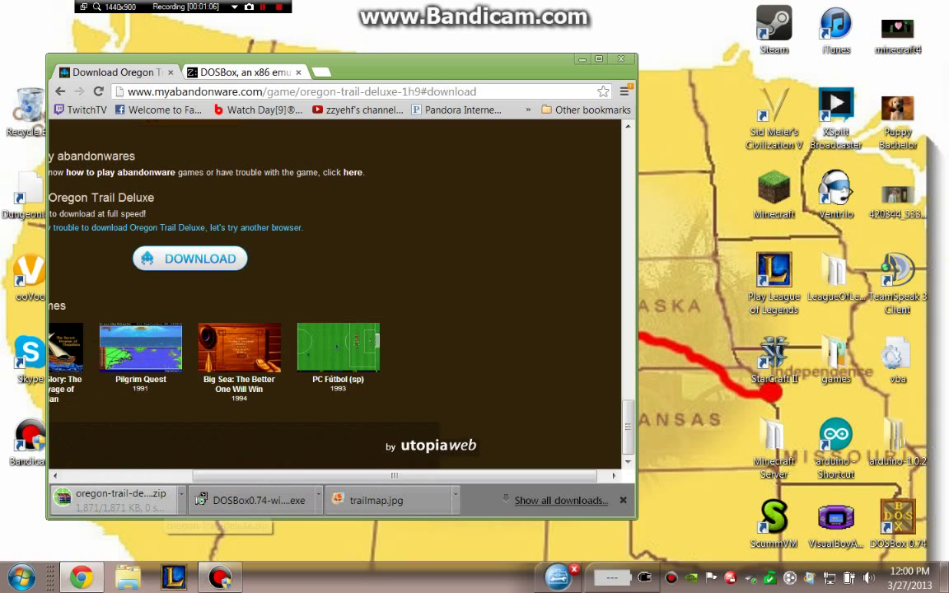
# Open the downloaded oregon-trail-deluxe.zip in WinRAR and go up to the Downloads folder that contains it
pyautogui.click(115, 500)
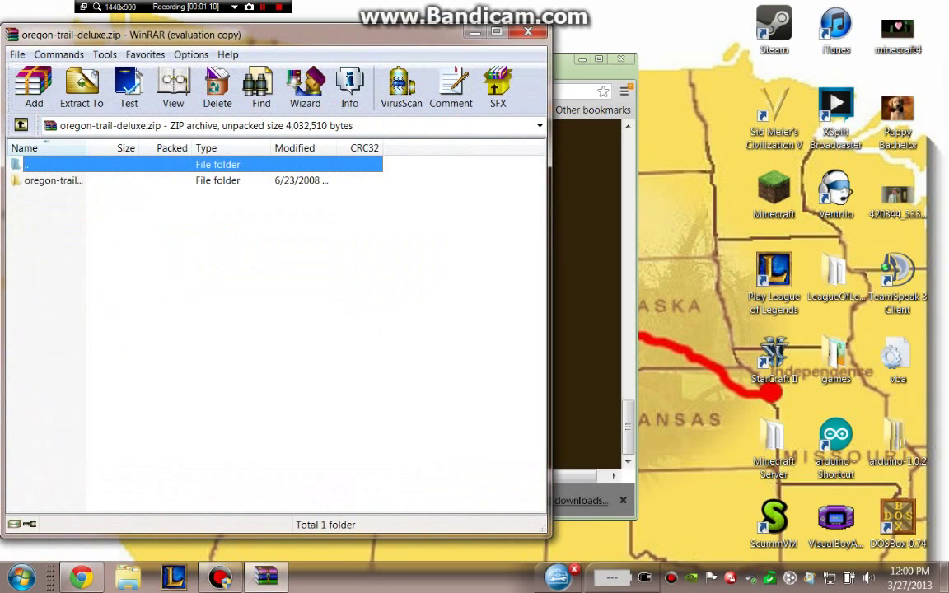
pyautogui.click(386, 217)
pyautogui.moveTo(354, 34); pyautogui.dragTo(408, 35)
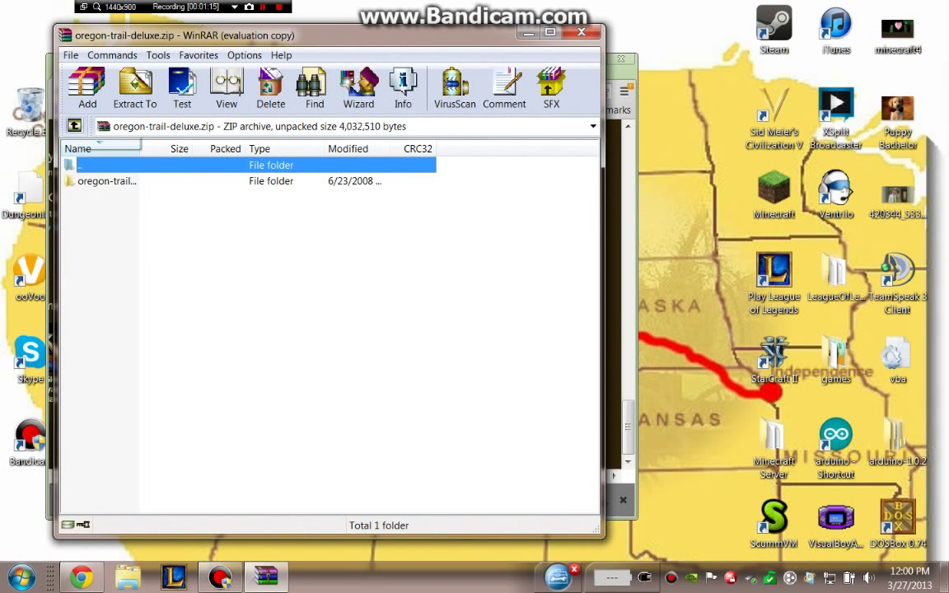
pyautogui.click(74, 126)
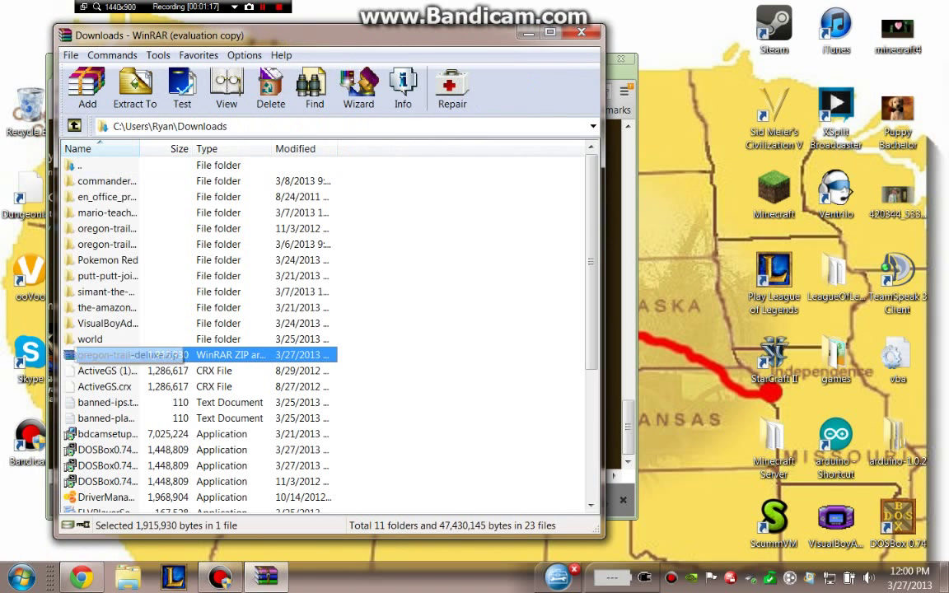
# Extract oregon-trail-deluxe.zip to the oregon-trail-deluxe folder in Downloads, replacing all existing files
pyautogui.rightClick(116, 355)
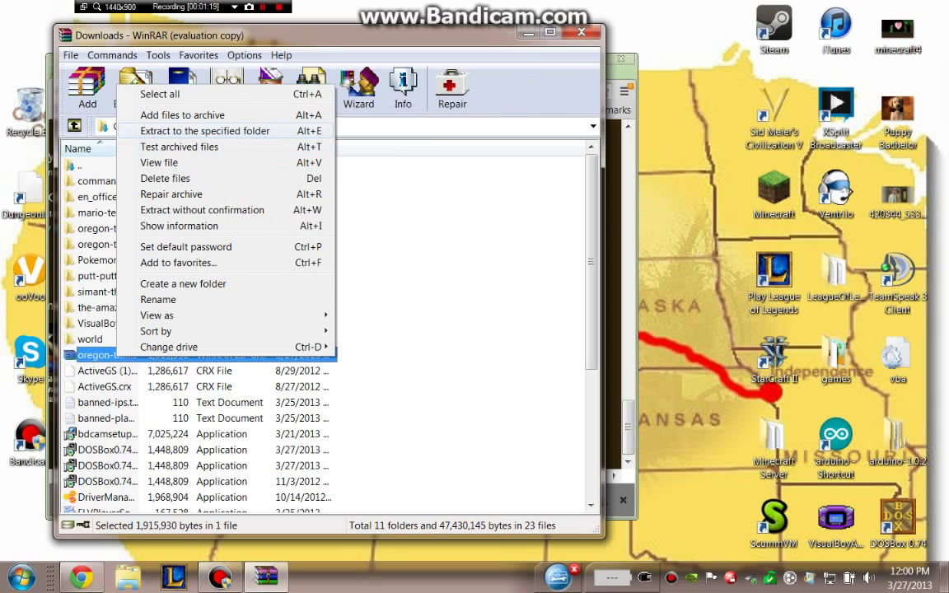
pyautogui.click(205, 130)
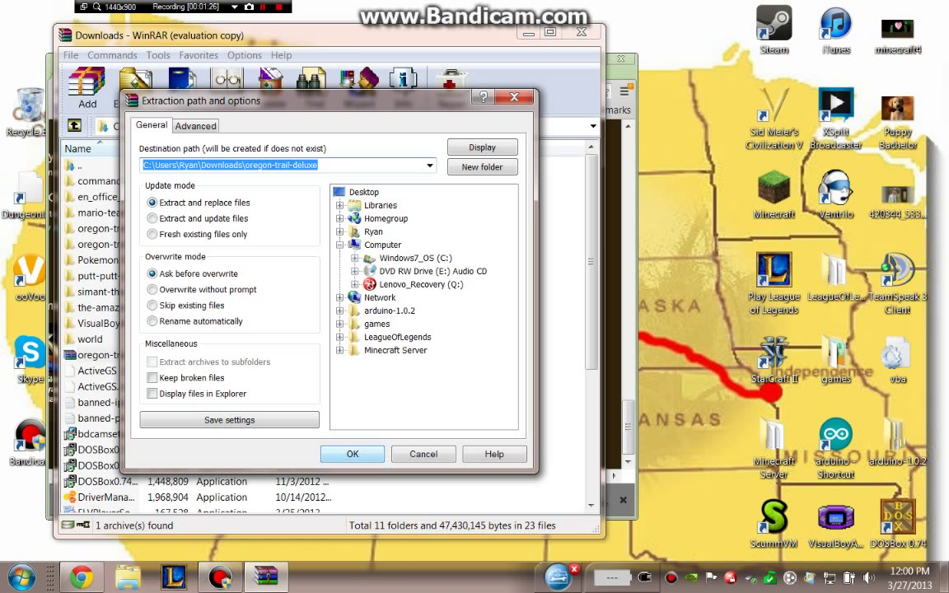
pyautogui.click(352, 453)
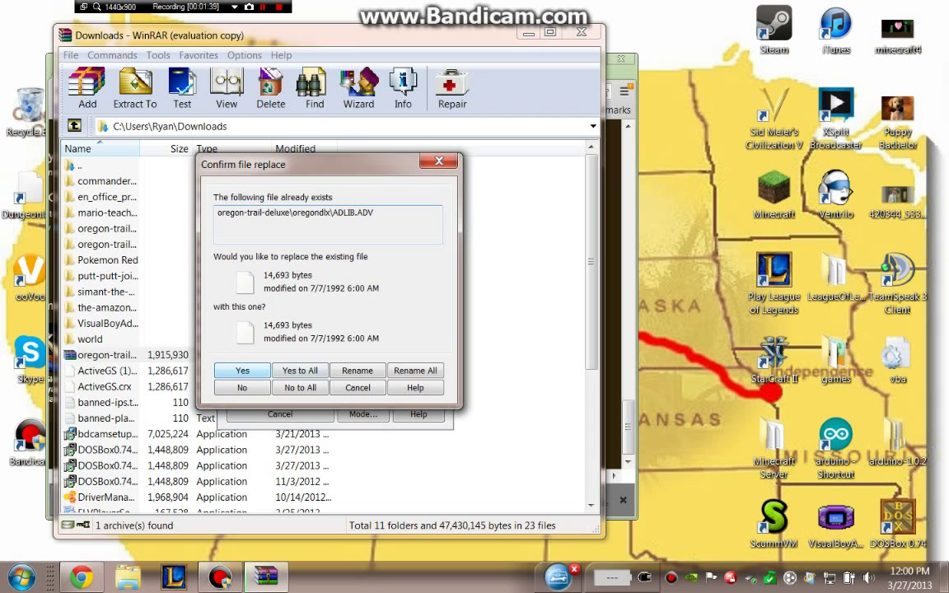
pyautogui.press('Return')
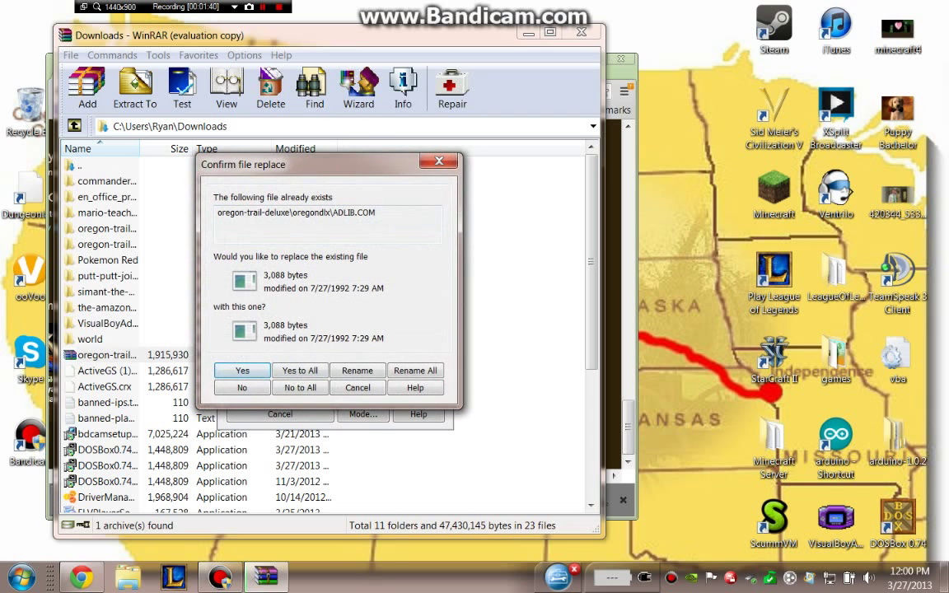
pyautogui.click(242, 370)
pyautogui.click(300, 371)
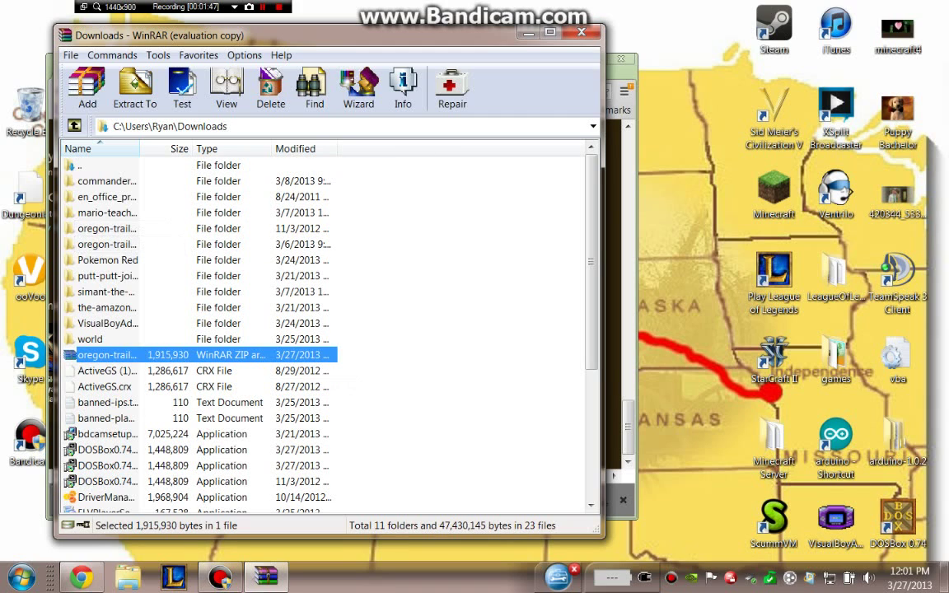
# Browse through the extracted oregon-trail-deluxe folders and open the oregondlx folder
pyautogui.press('Return')
pyautogui.press('Down')
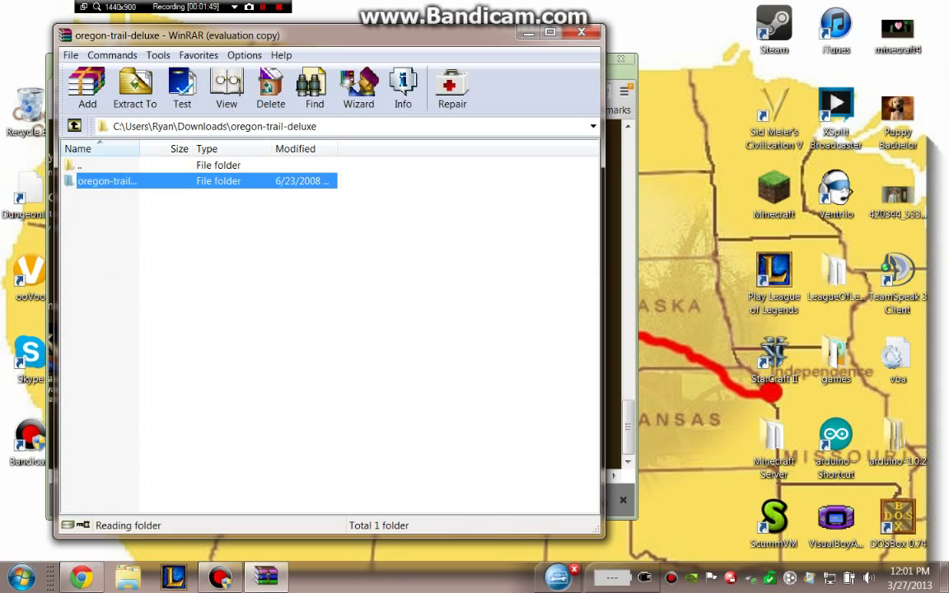
pyautogui.press('Return')
pyautogui.press('Down')
pyautogui.press('Return')
pyautogui.press('BackSpace')
pyautogui.press('BackSpace')
pyautogui.press('Return')
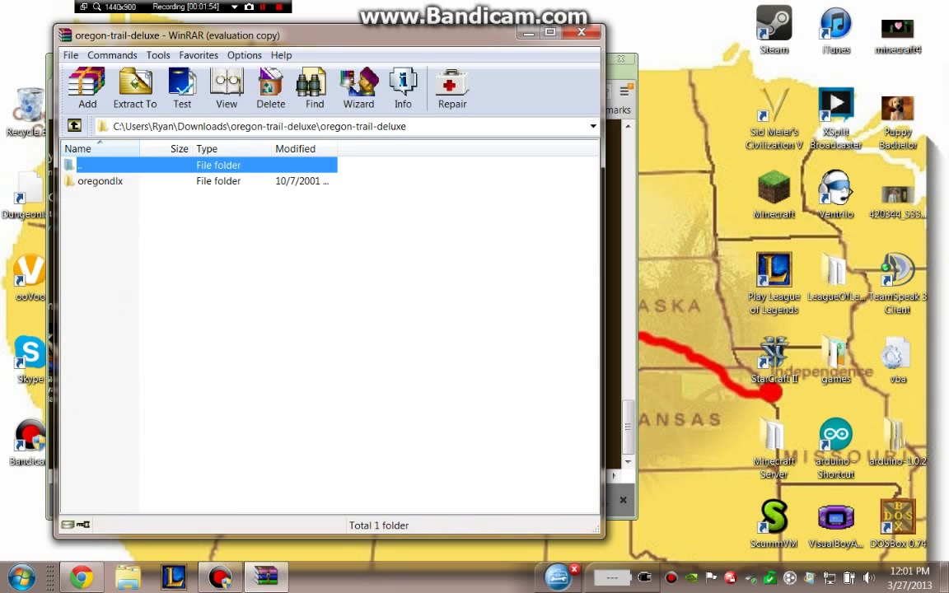
pyautogui.press('Down')
pyautogui.press('Return')
# Run SETUP.BAT from the oregondlx folder with the DOSBox 0.74 desktop shortcut and reposition the game window
pyautogui.click(102, 402)
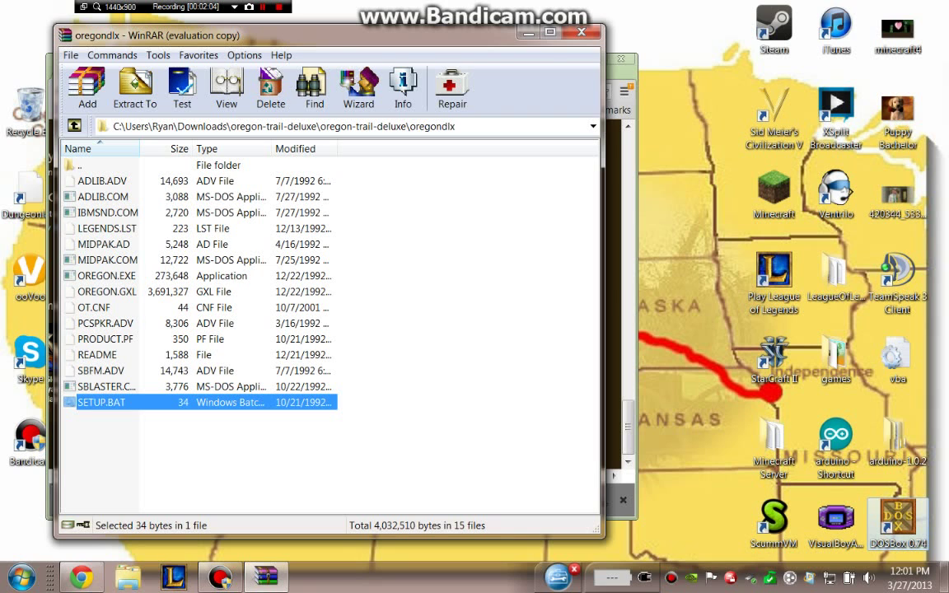
pyautogui.moveTo(101, 403); pyautogui.dragTo(898, 522)
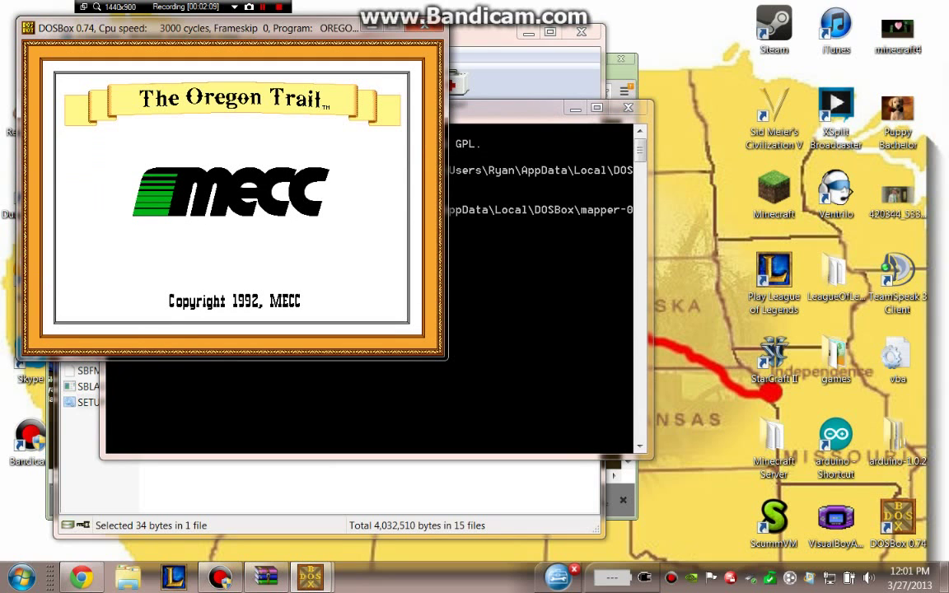
pyautogui.moveTo(214, 28); pyautogui.dragTo(306, 118)
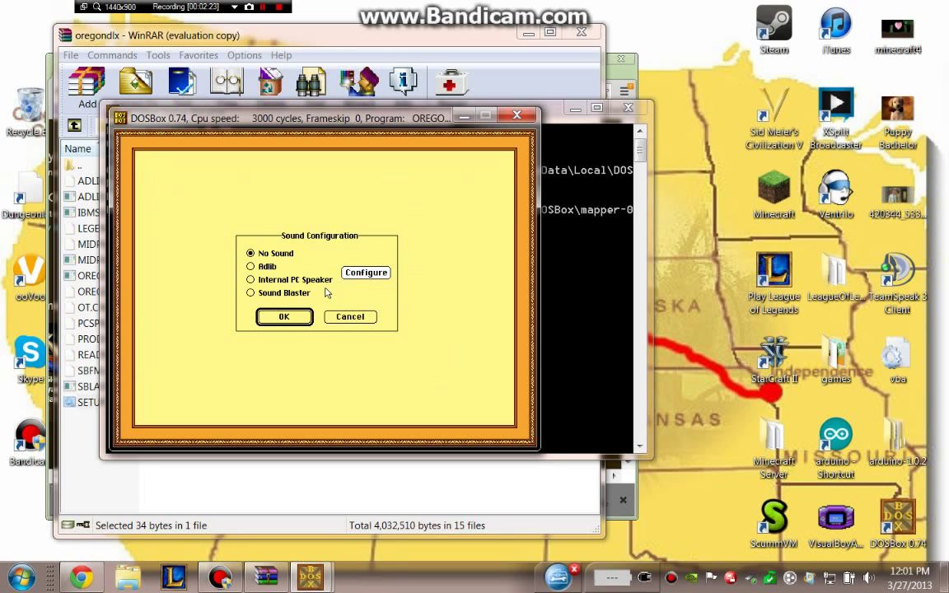
# Set the game's sound configuration to Adlib, confirm it, and close DOSBox
pyautogui.click(250, 266)
pyautogui.click(249, 294)
pyautogui.click(251, 267)
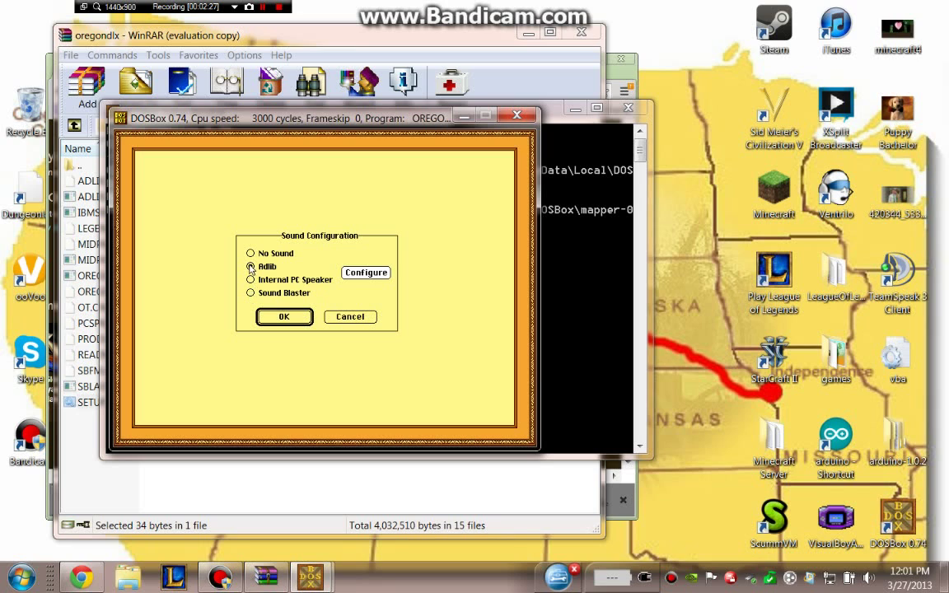
pyautogui.click(285, 318)
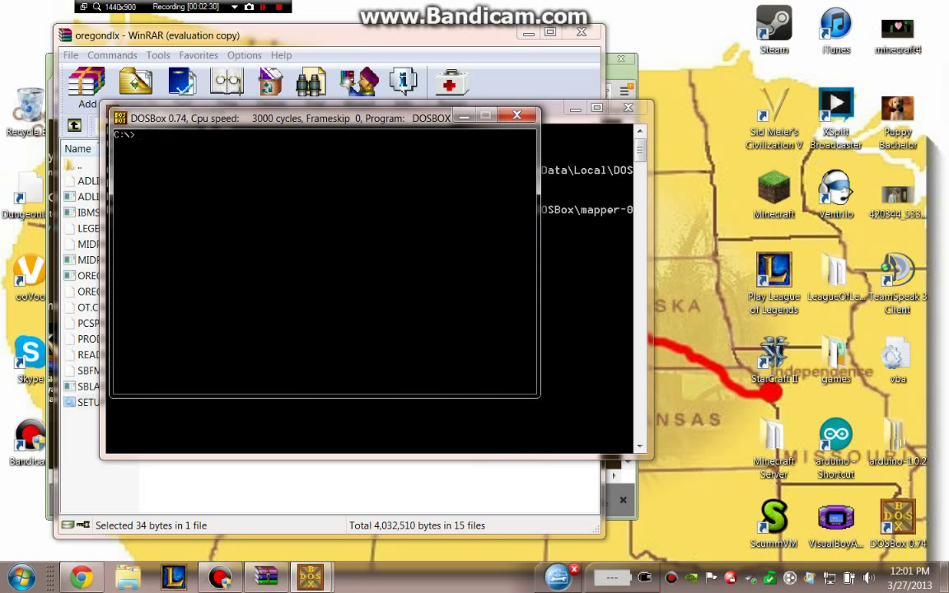
pyautogui.press('super')
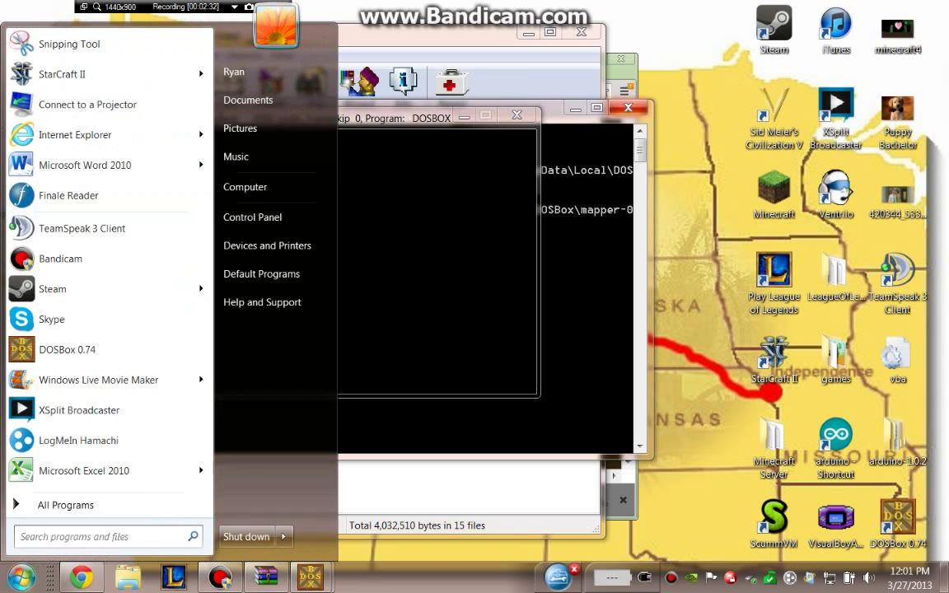
pyautogui.click(628, 108)
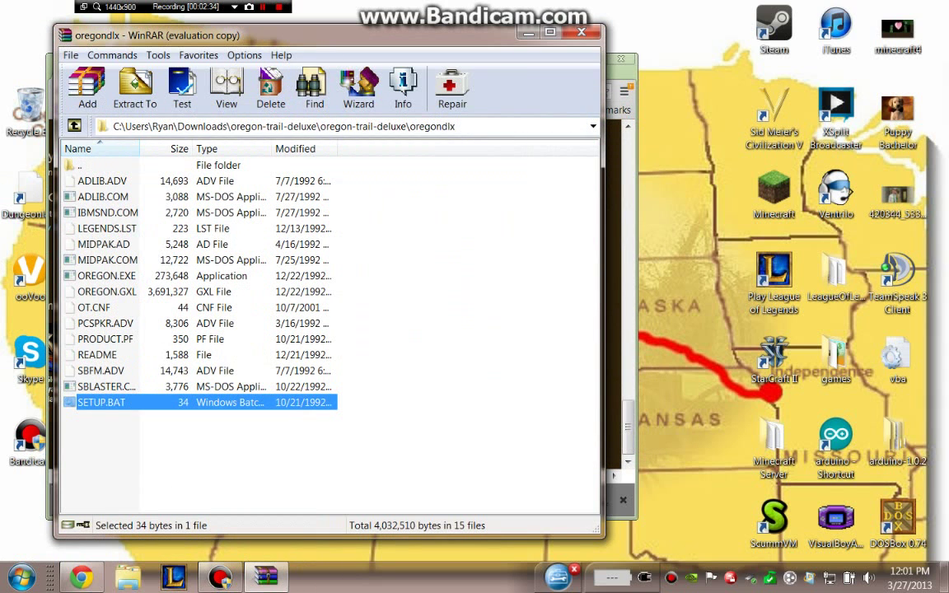
# Launch OREGON.EXE from the oregondlx folder with the DOSBox 0.74 desktop shortcut
pyautogui.click(107, 276)
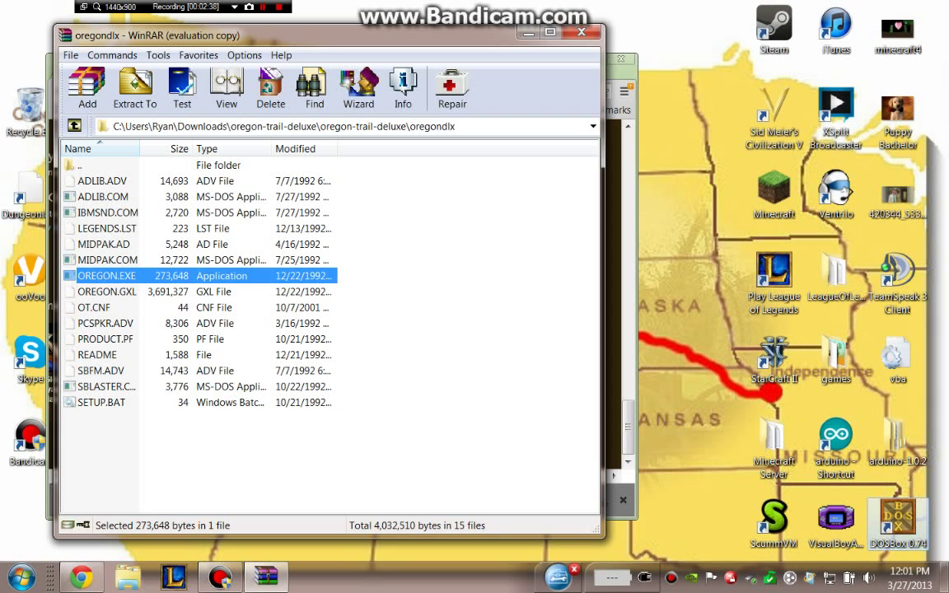
pyautogui.moveTo(106, 276); pyautogui.dragTo(898, 523)
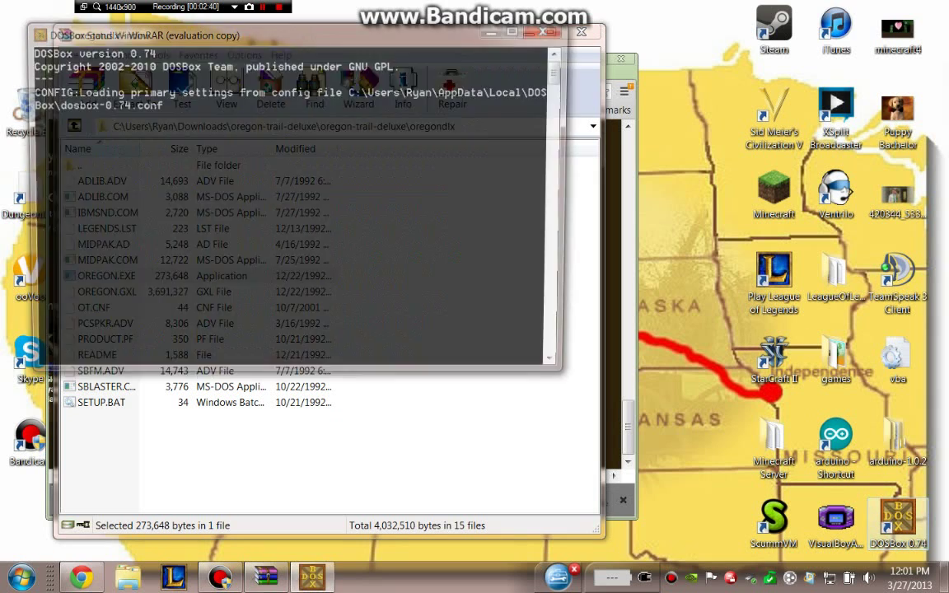